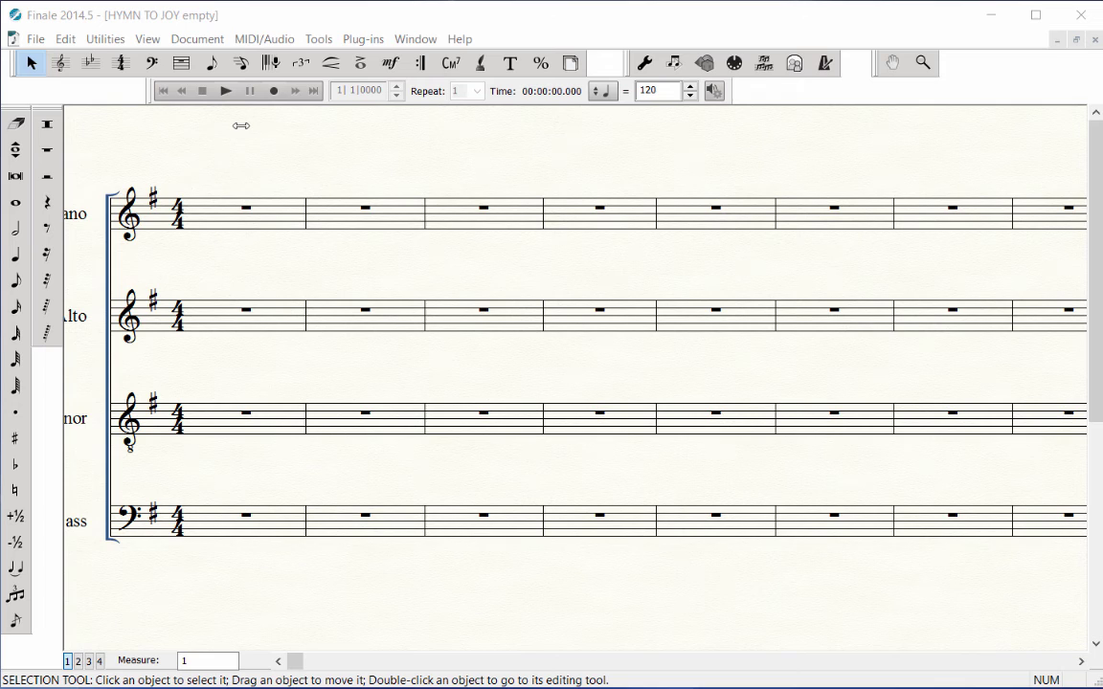
- Activate Simple Entry and place the entry caret at the start of Soprano measure 1
click(212, 62)
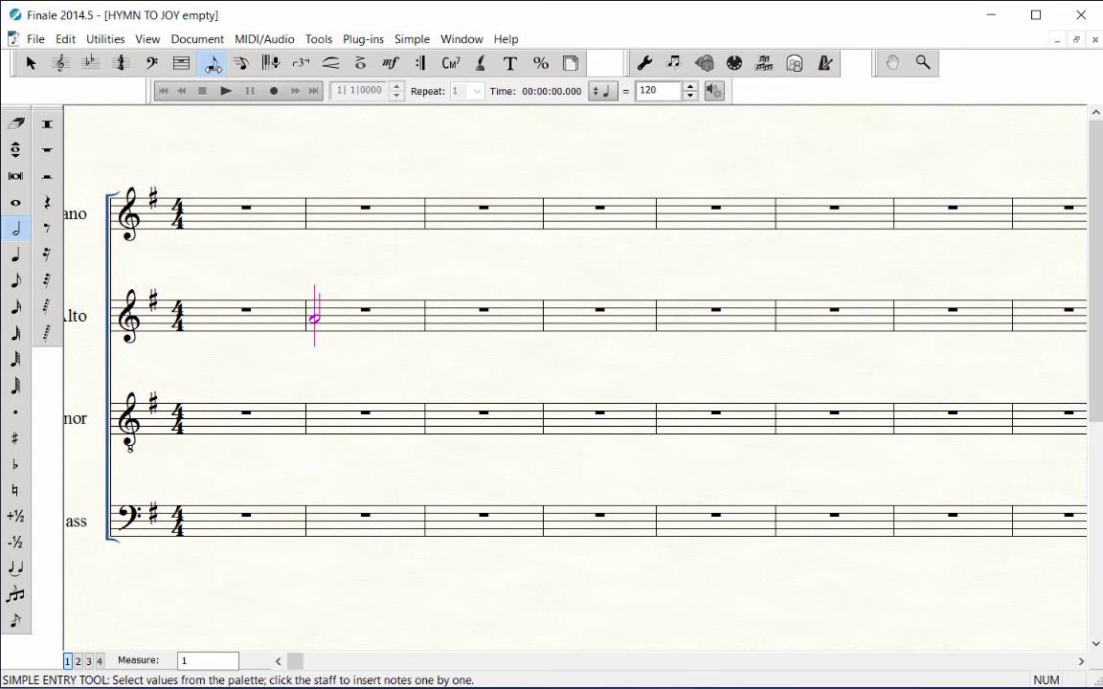
key(Escape)
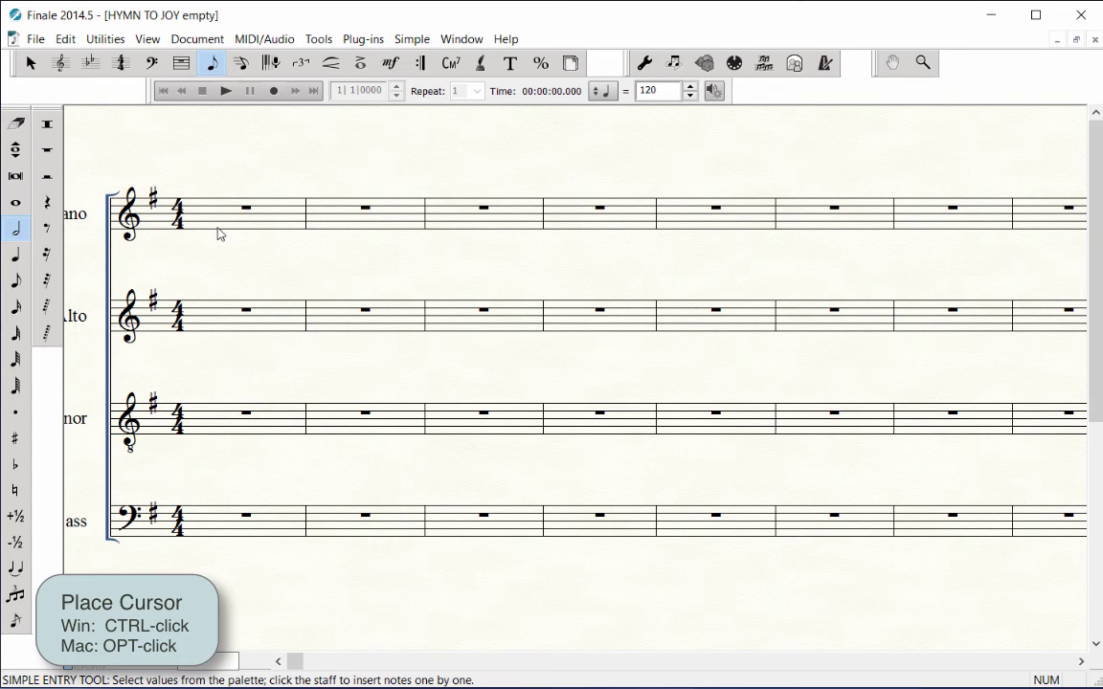
ctrl+click(218, 233)
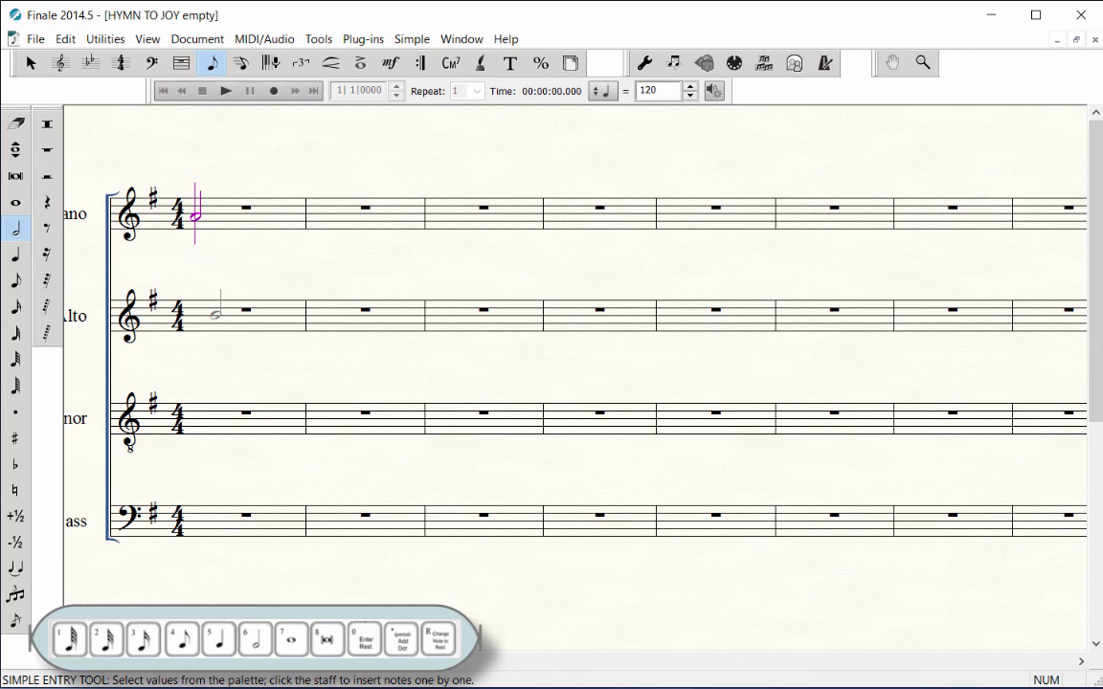
- Switch to quarter notes and enter soprano pitches B C D, C B A, G A B
key(5)
key(b)
key(b)
key(c)
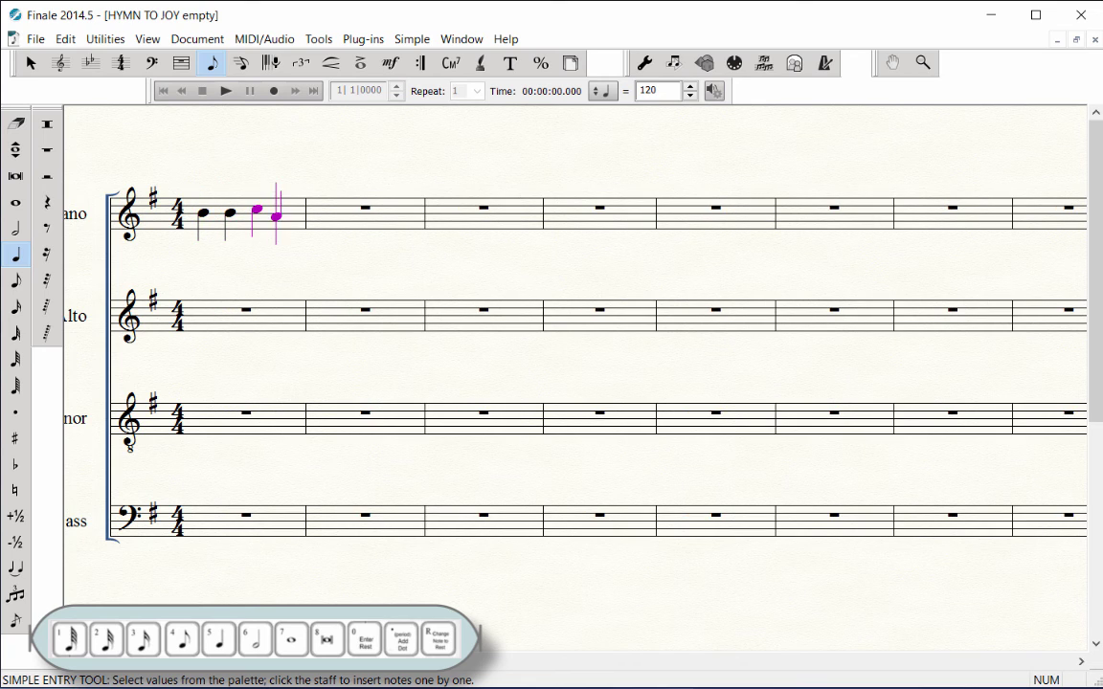
key(d)
key(d)
key(c)
key(b)
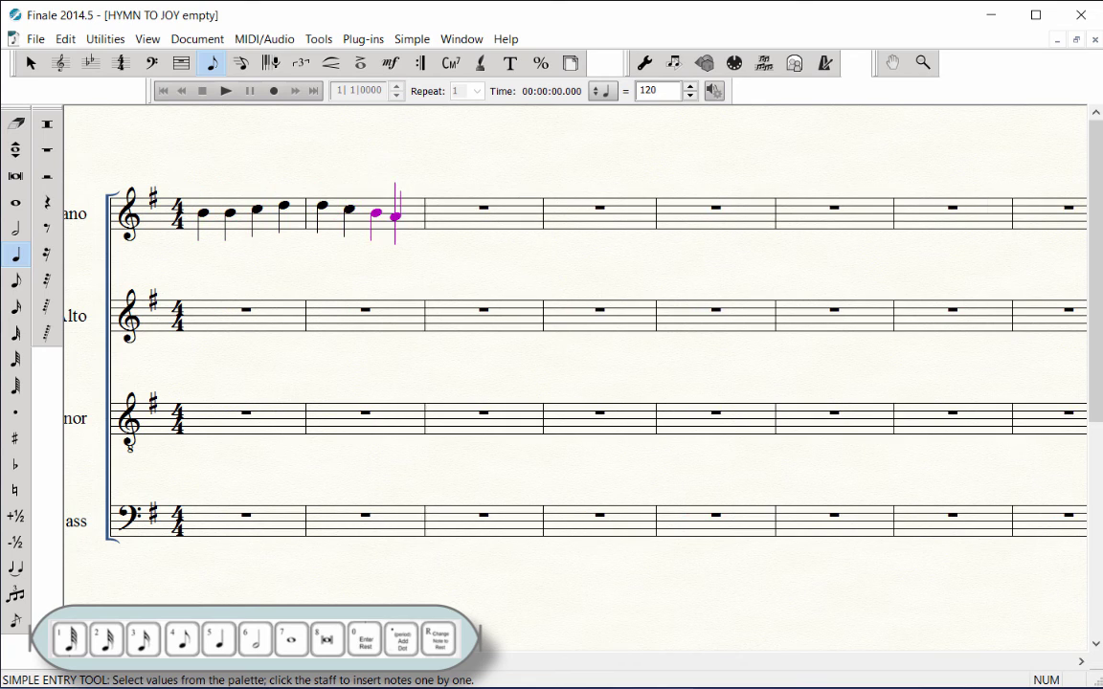
key(a)
key(g)
key(g)
key(a)
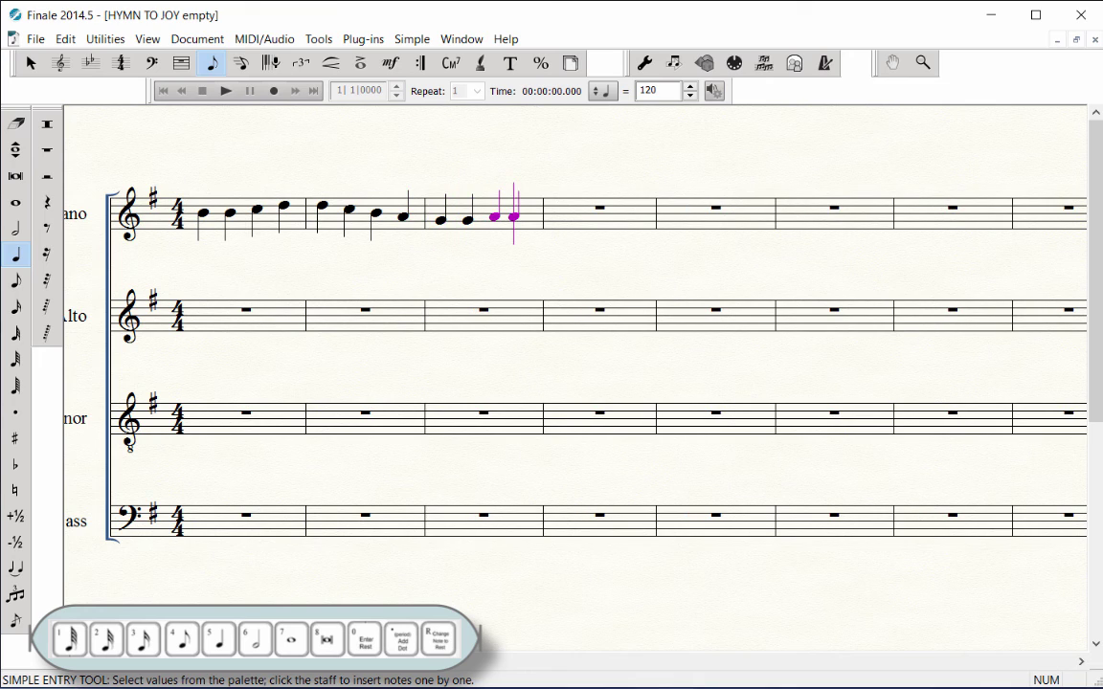
key(b)
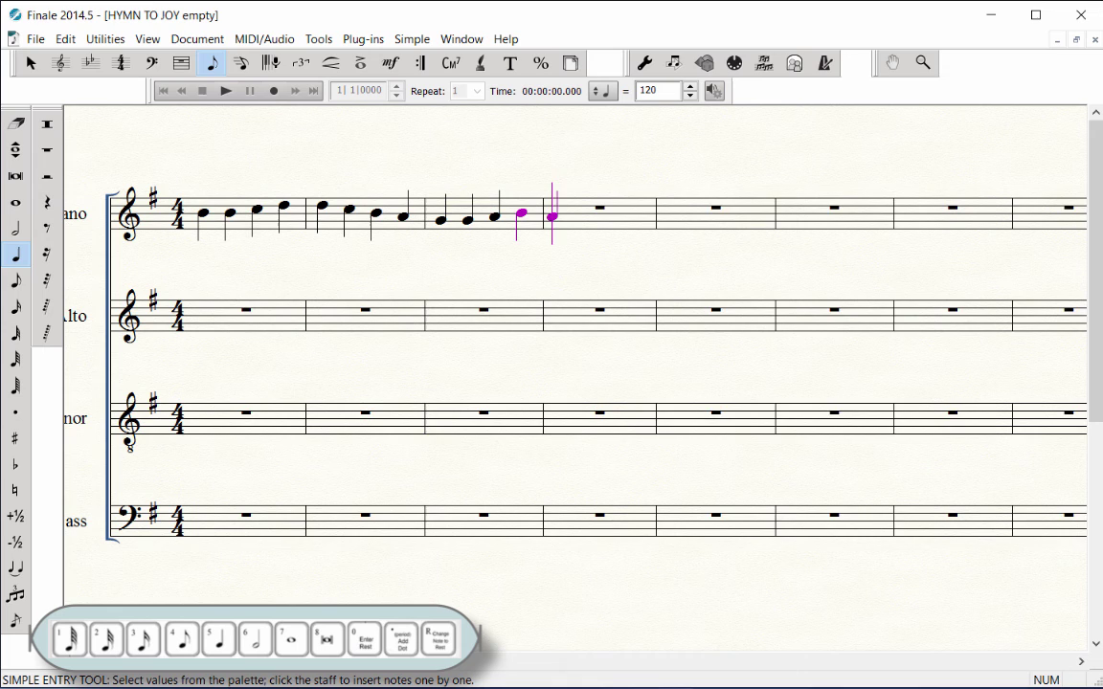
- Complete measure 4 with a dotted-quarter B, an eighth-note A and a half-note A
key(b)
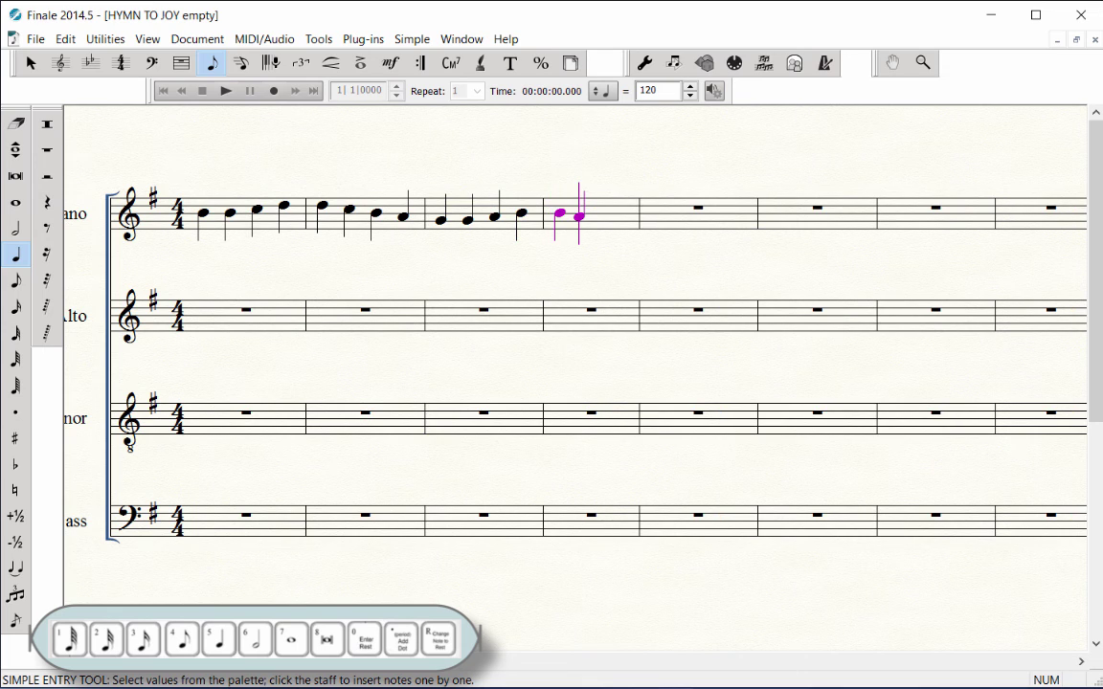
key(period)
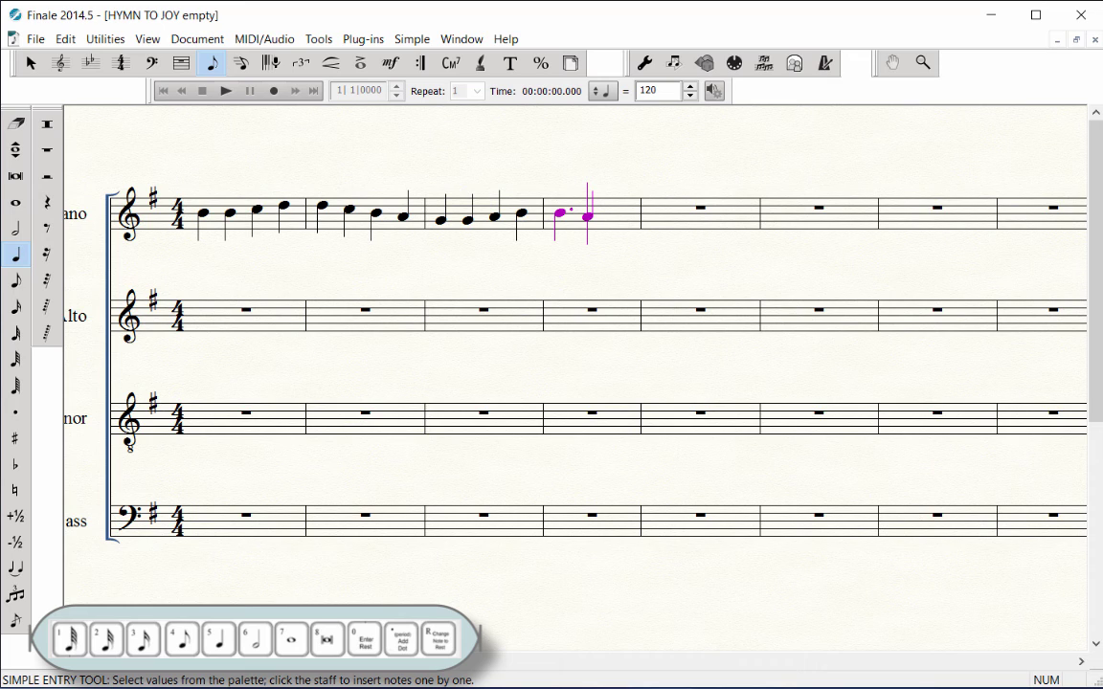
key(4)
key(a)
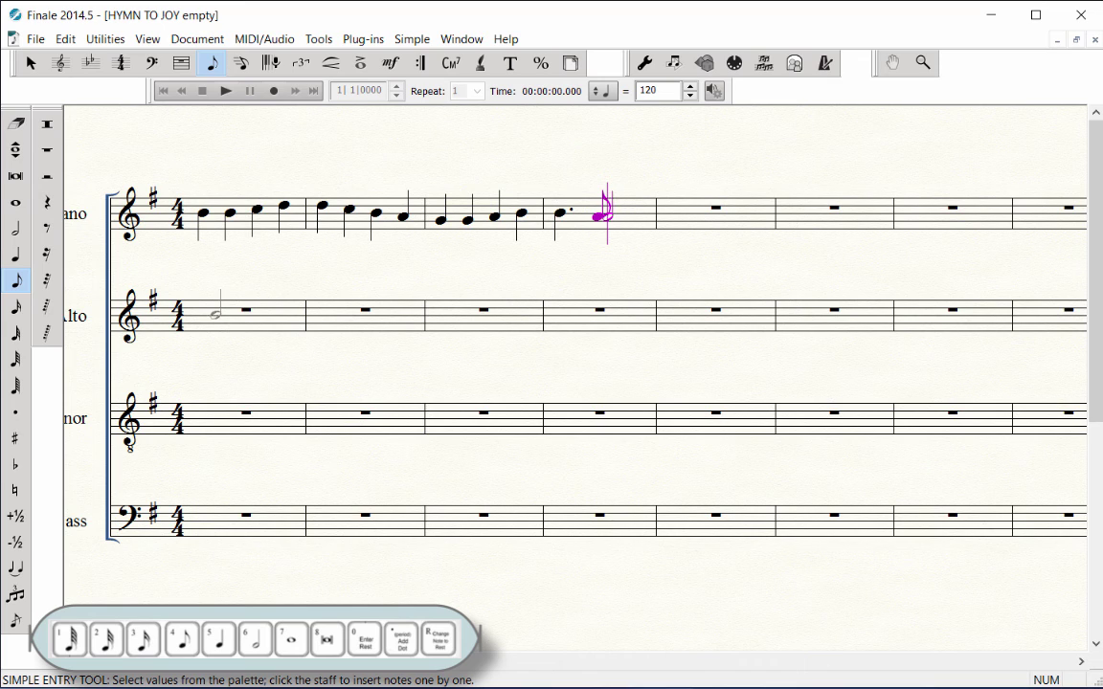
key(6)
key(a)
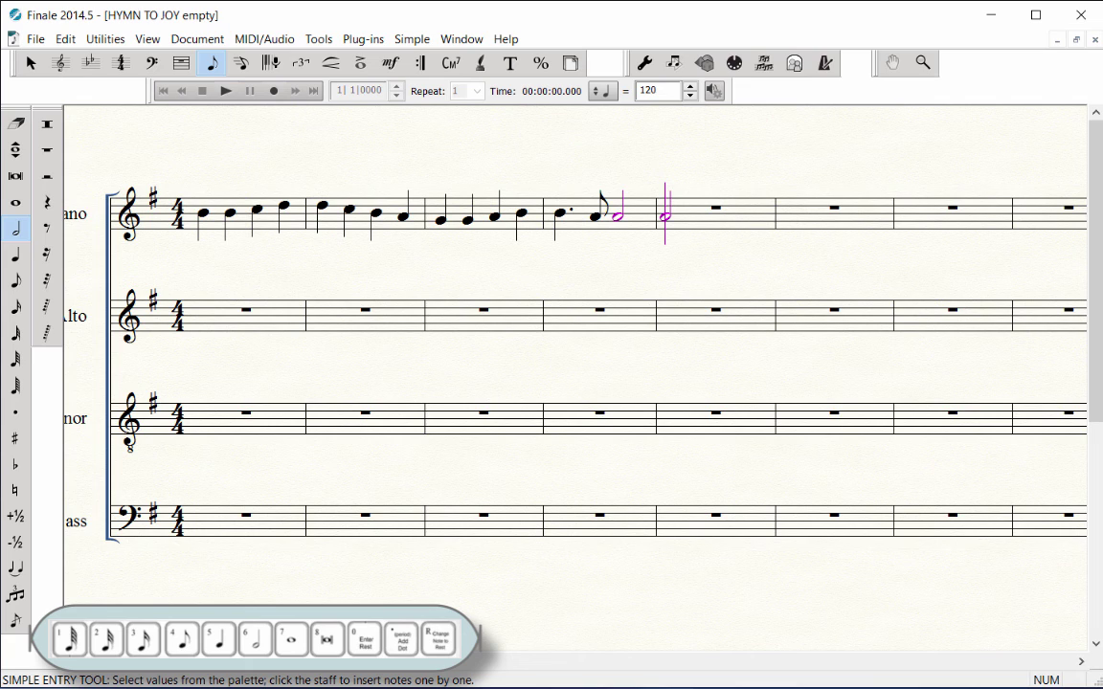
- Enter a B in measure 5, then undo the two mistaken half notes
key(b)
key(b)
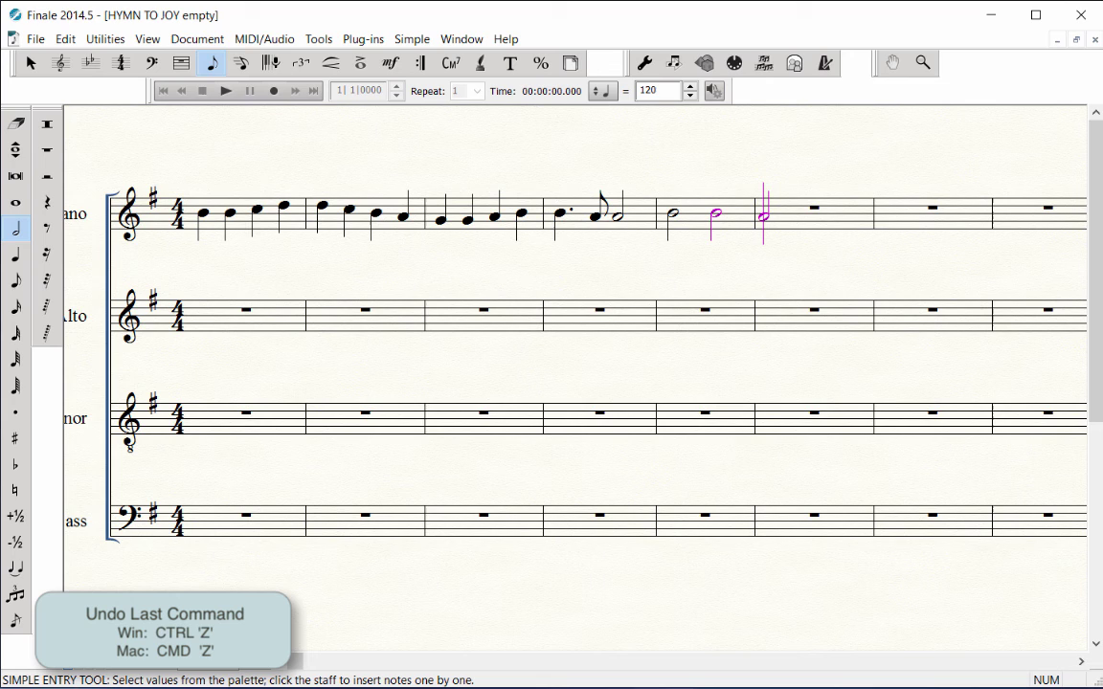
key(ctrl+z)
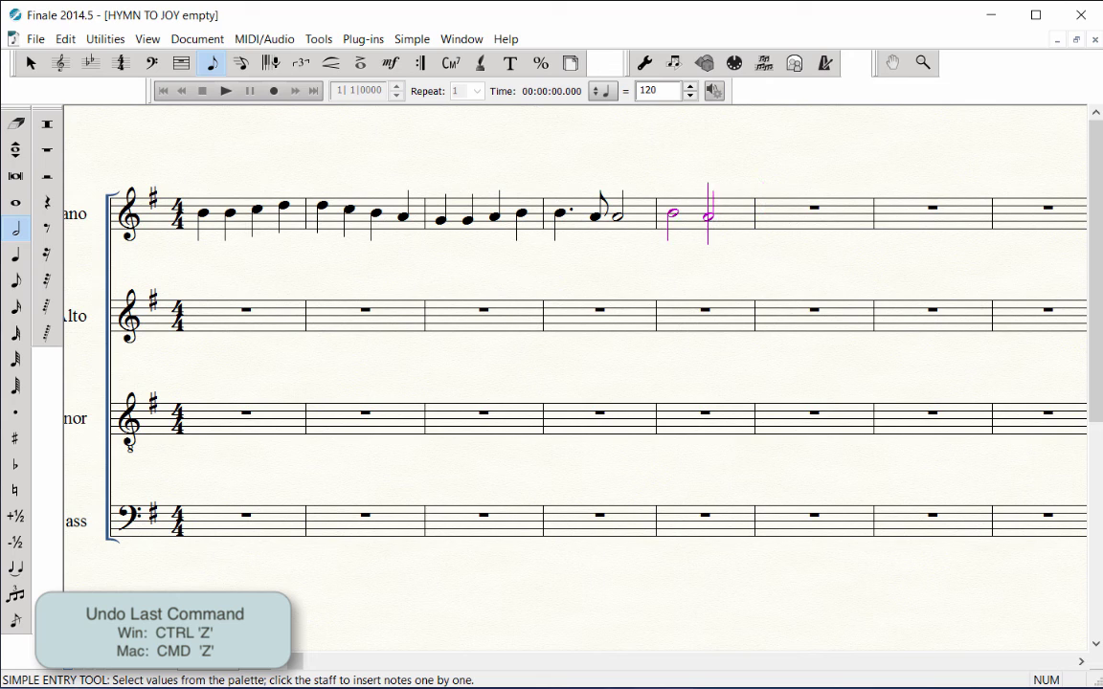
key(ctrl+z)
- Fill measures 5–7 with quarter notes B B C D, C B A, G G A B
key(5)
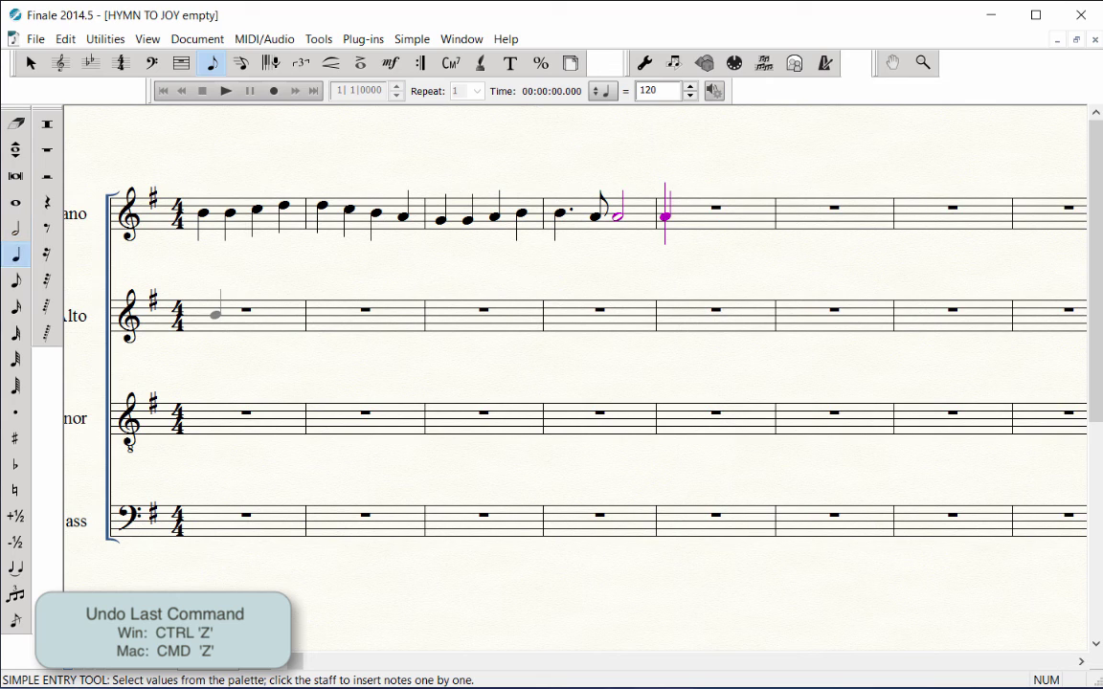
key(b)
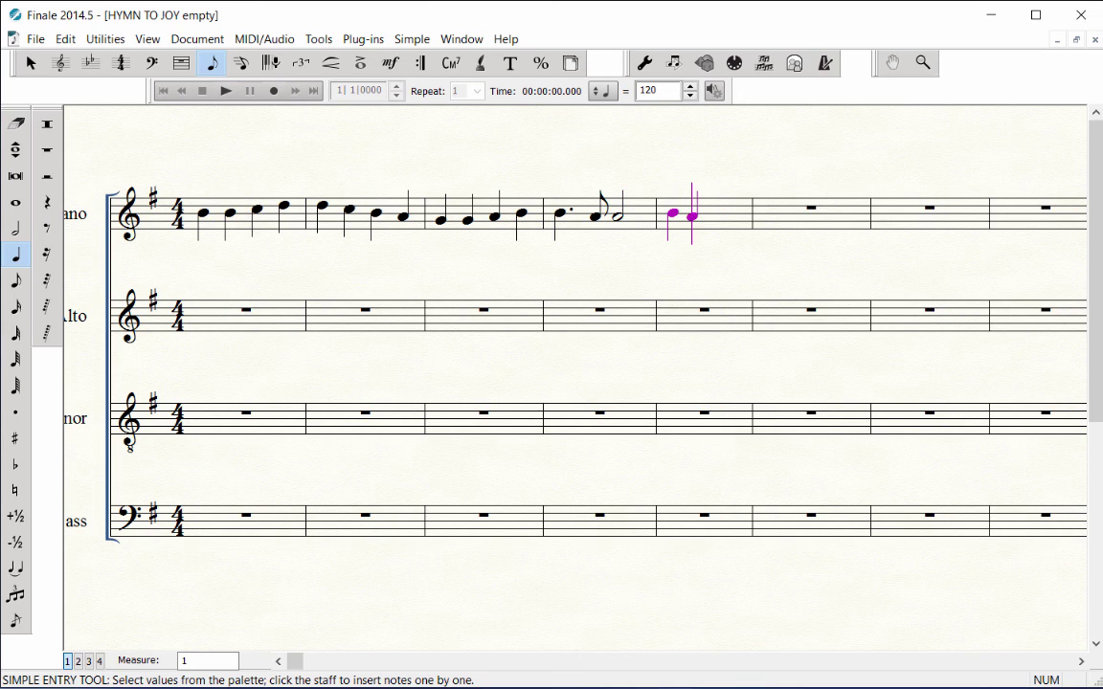
key(b)
key(c)
key(d)
key(d)
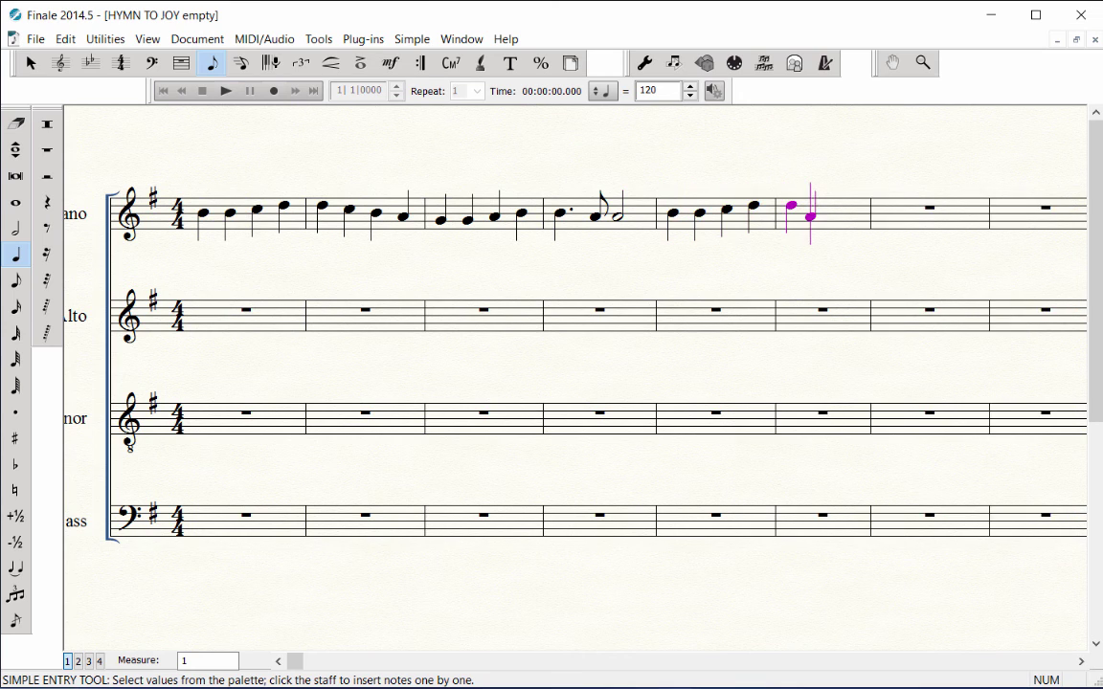
key(c)
key(b)
key(a)
key(g)
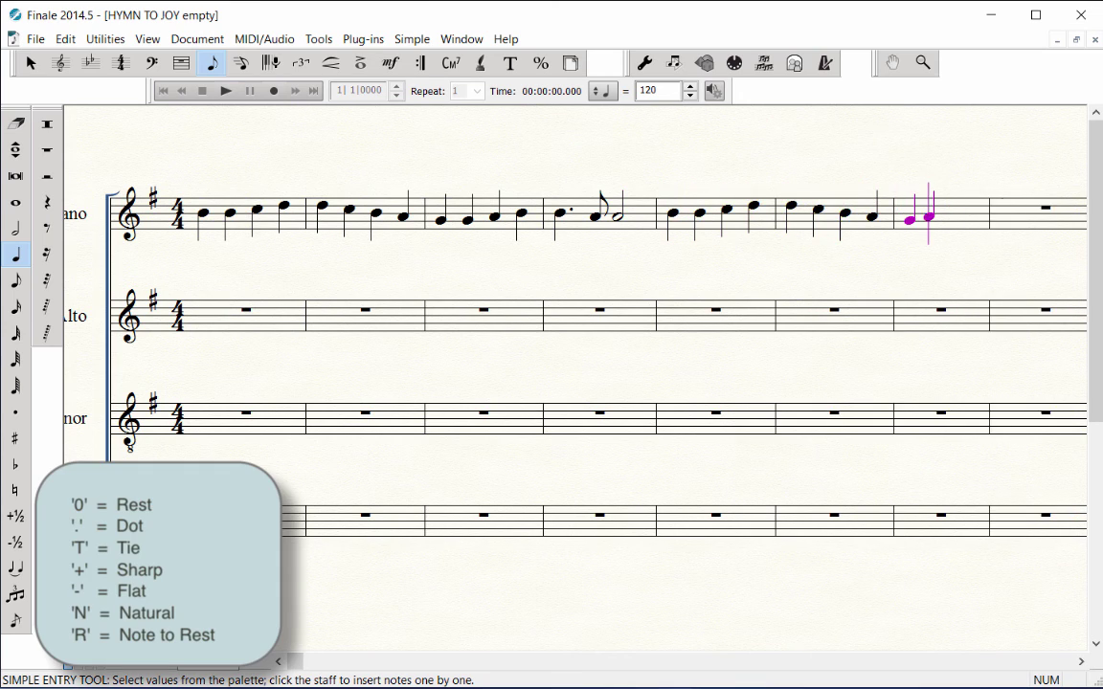
key(g)
key(a)
key(b)
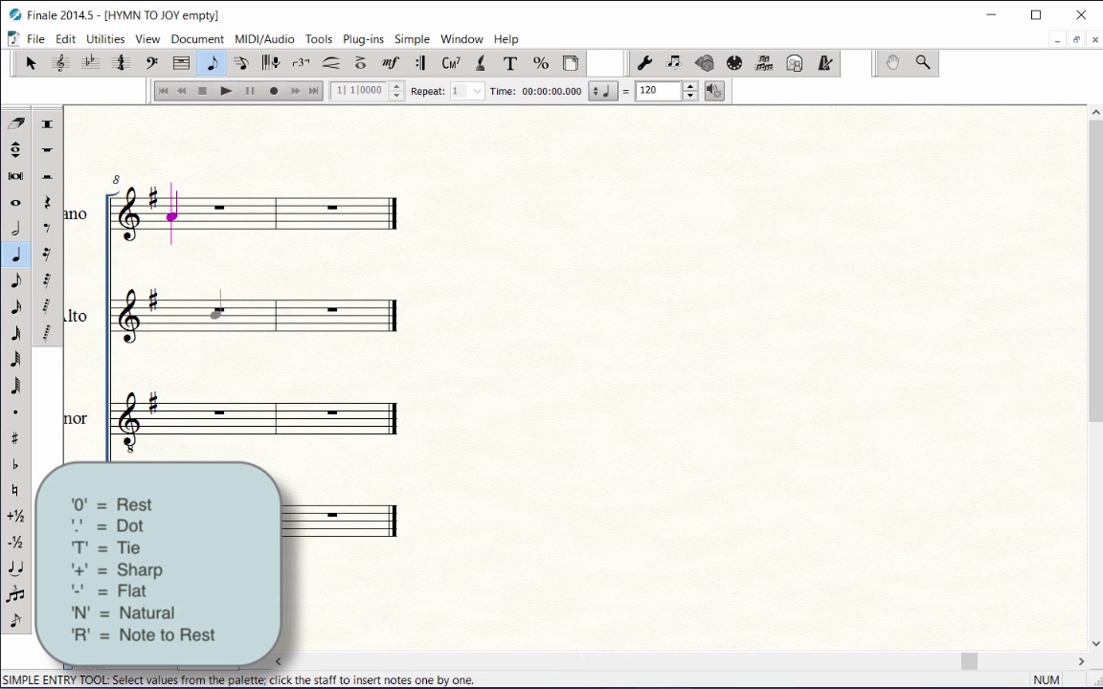
- Finish measure 8 with a dotted-quarter B, an eighth note and a closing half-note A
key(b)
key(period)
key(4)
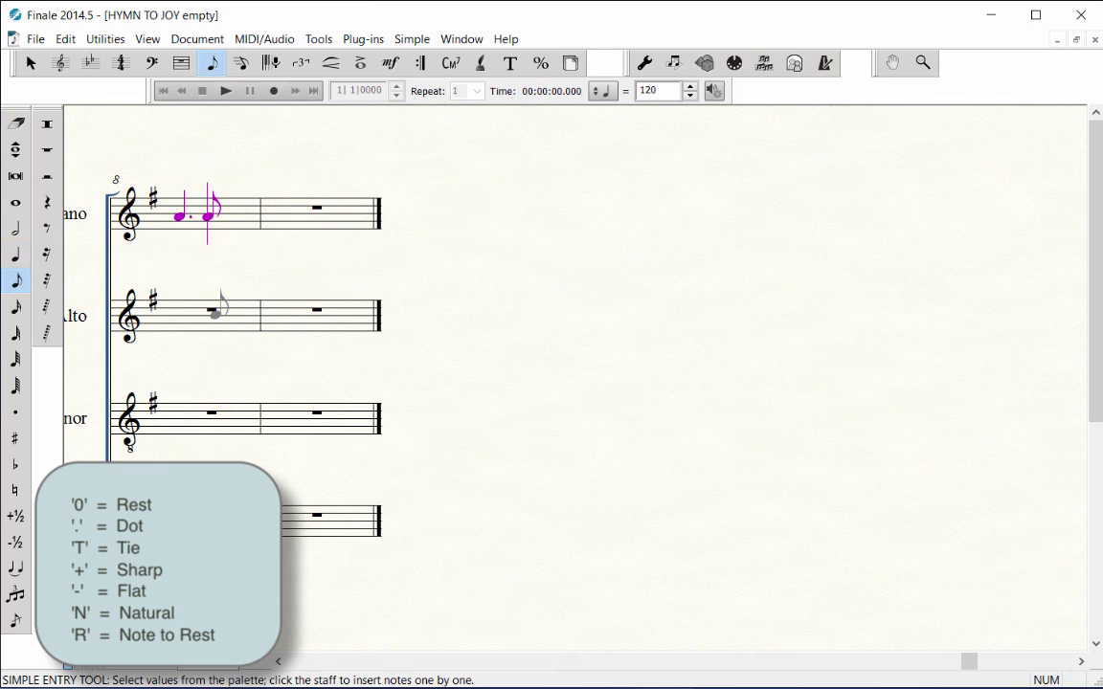
key(6)
key(a)
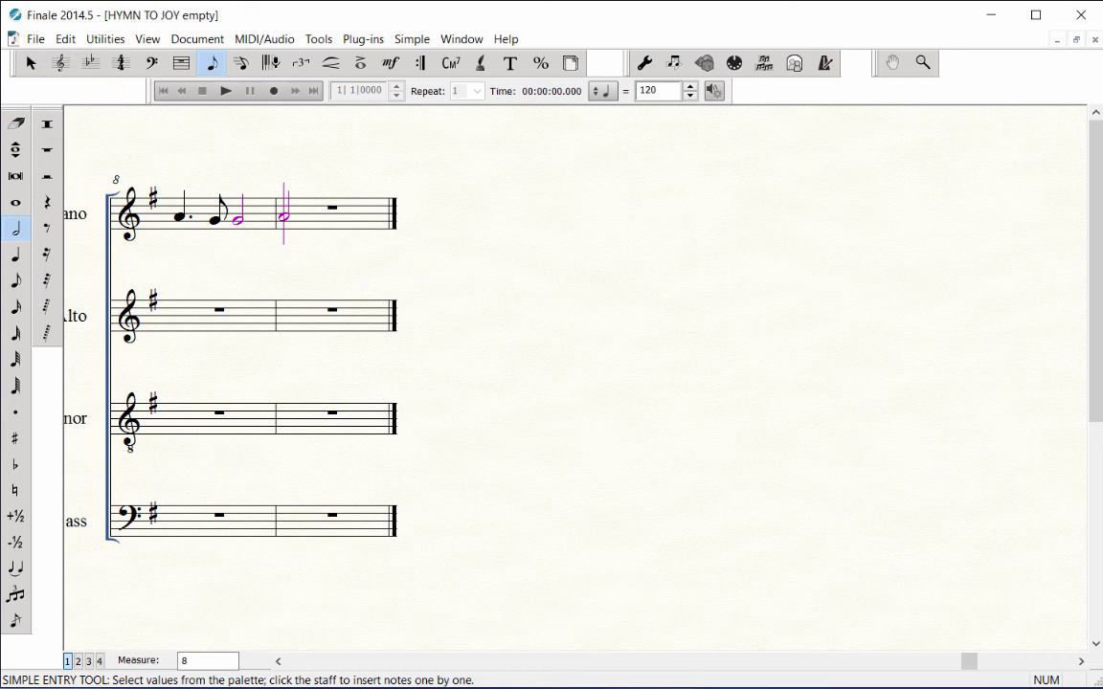
- Exit note entry and return to the beginning of the score
key(Escape)
key(Home)
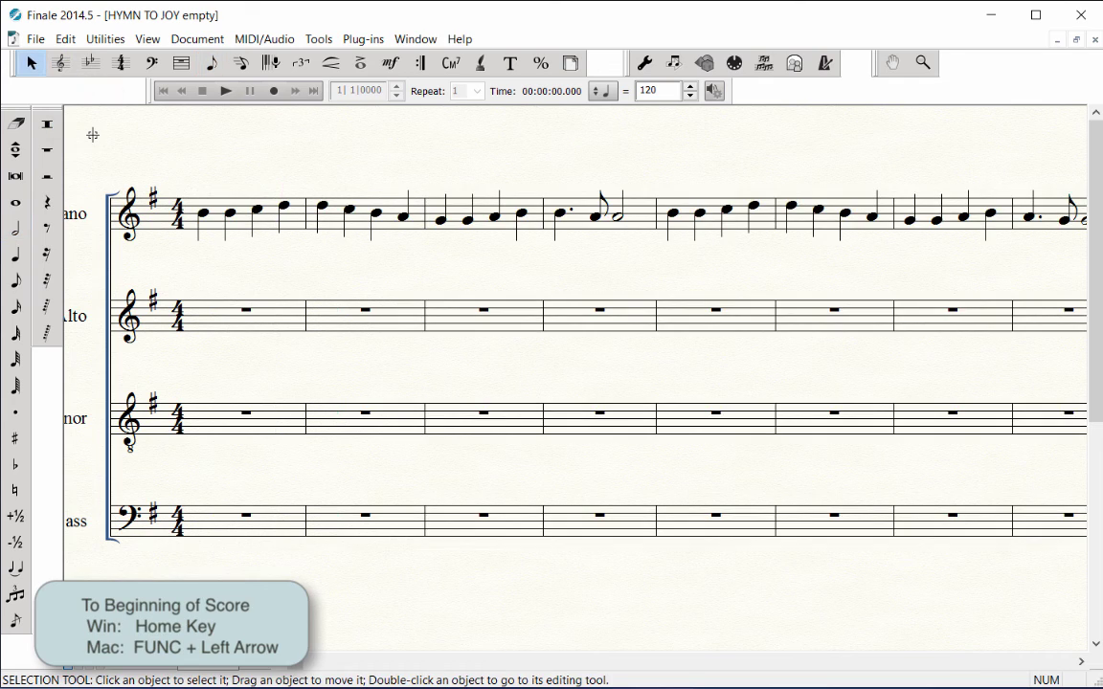